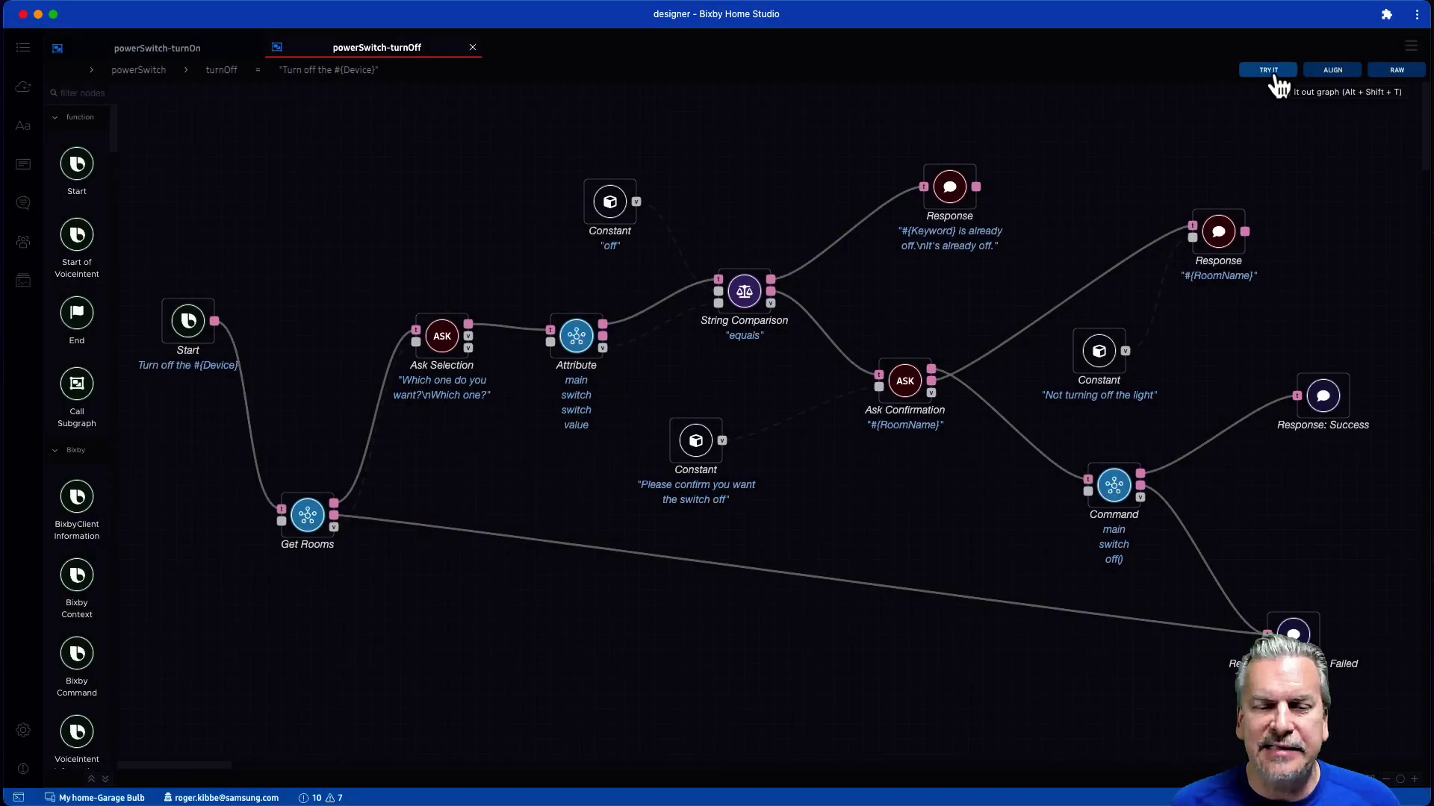
Step: Run a Try It test of the turnOff flow, answering Living room
left_click(1276, 73)
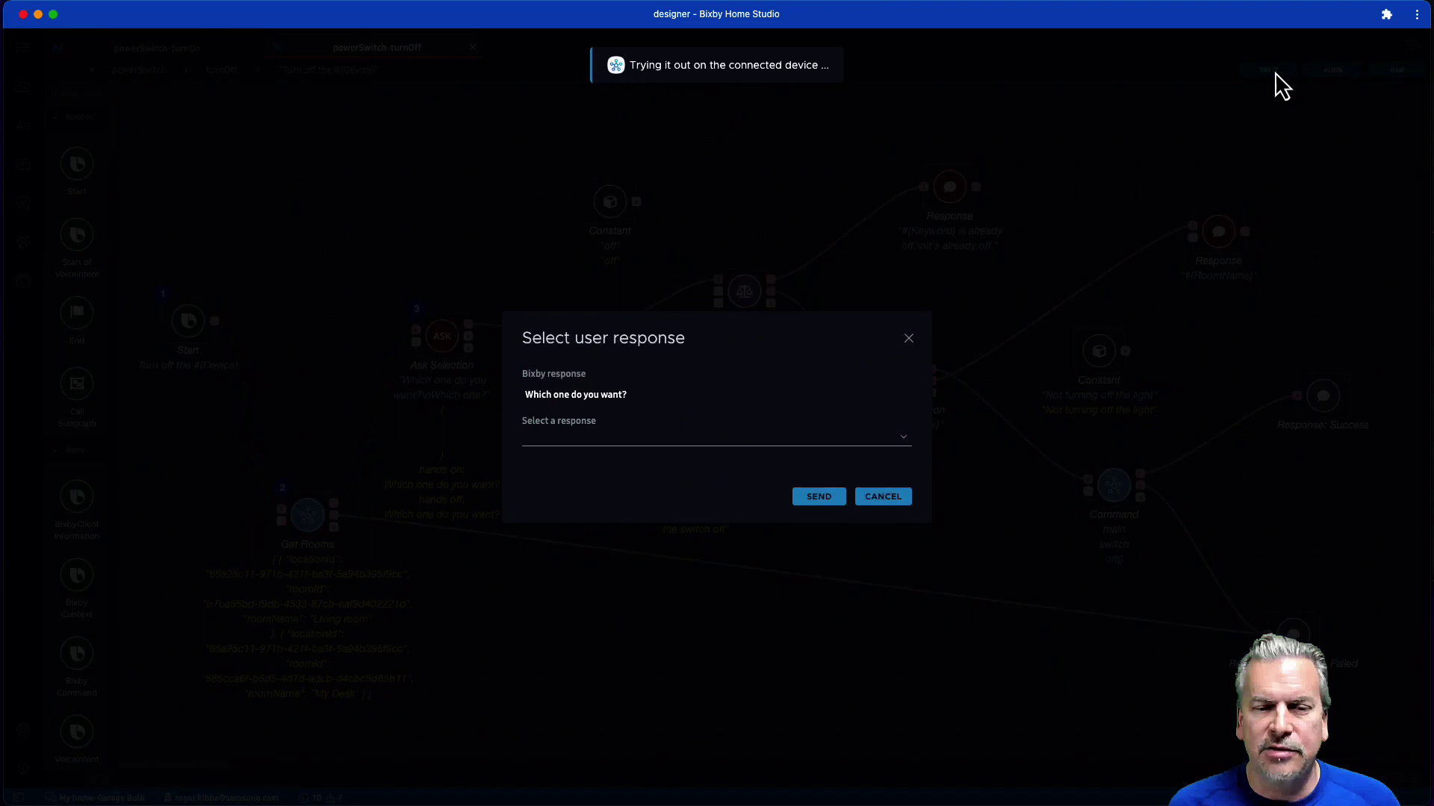
left_click(785, 439)
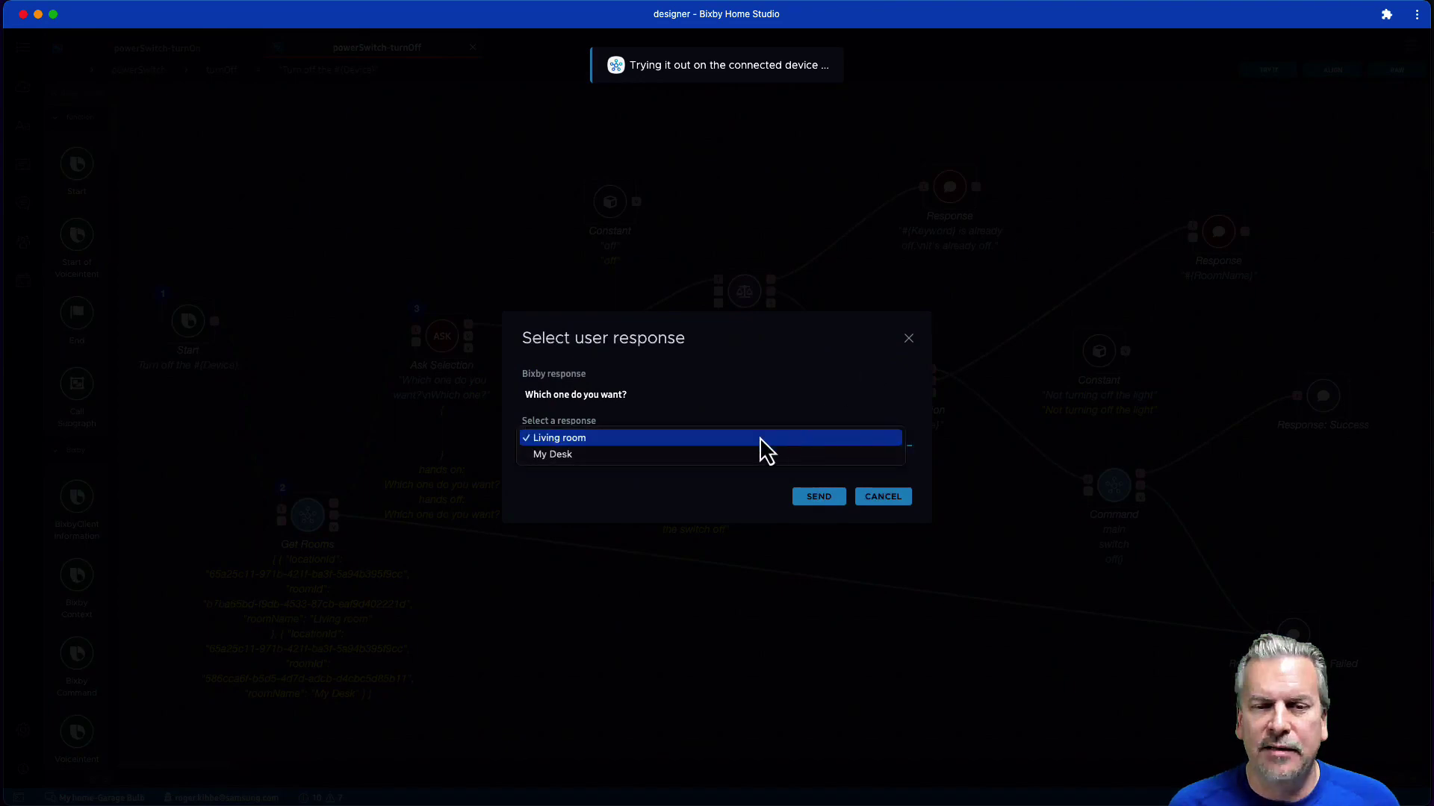
left_click(761, 439)
left_click(817, 498)
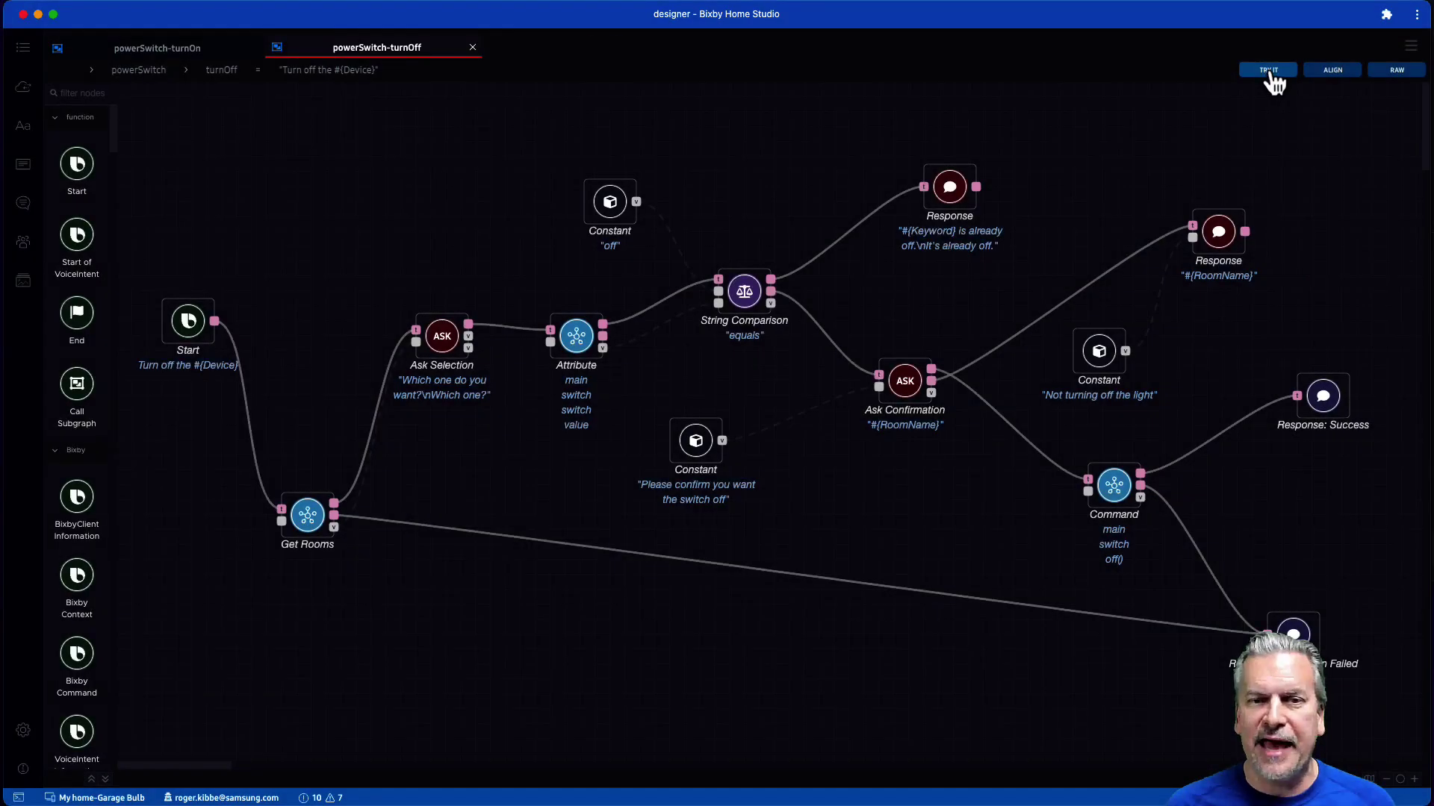
Step: Run the test again answering My Desk and confirm YES to turn the switch off
left_click(1268, 70)
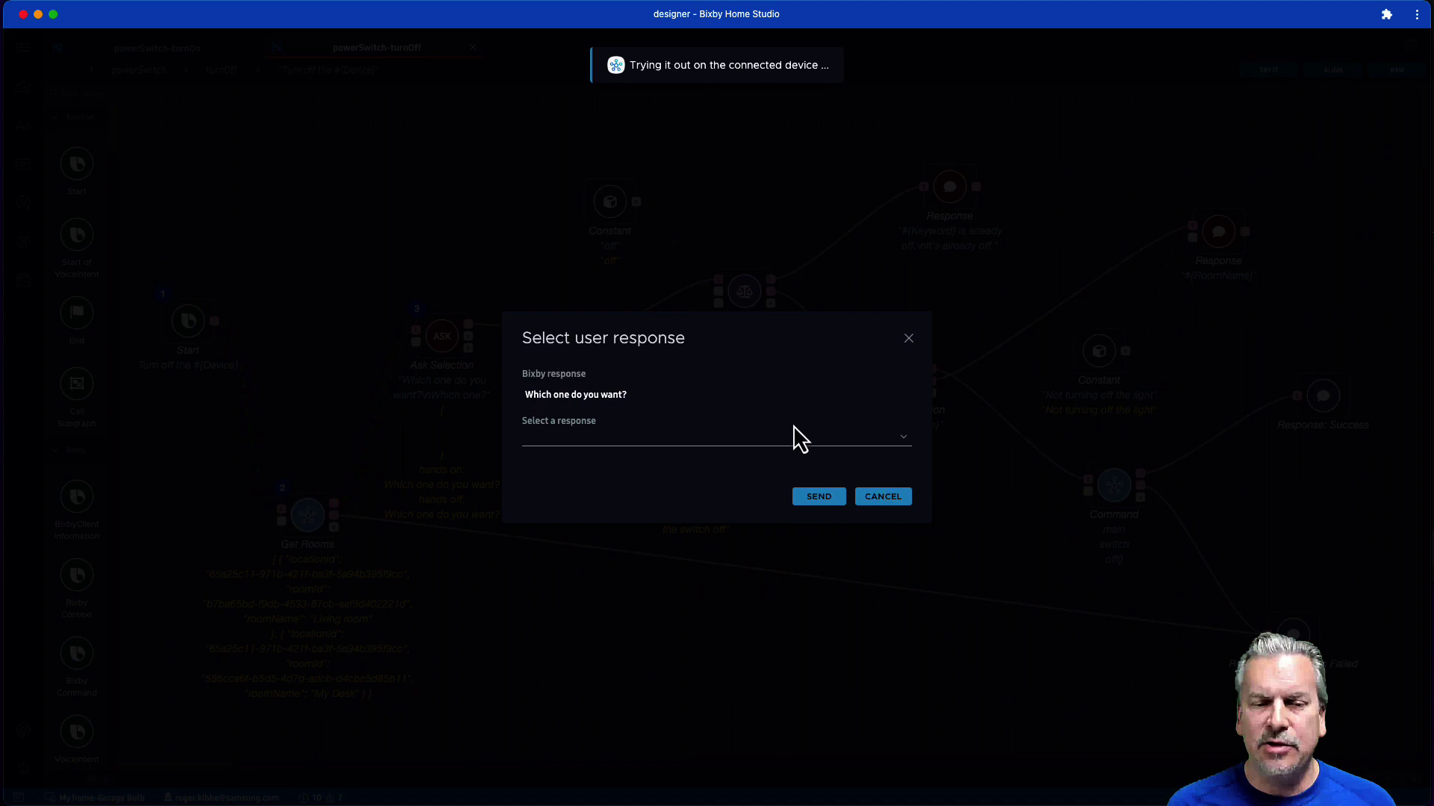
left_click(760, 446)
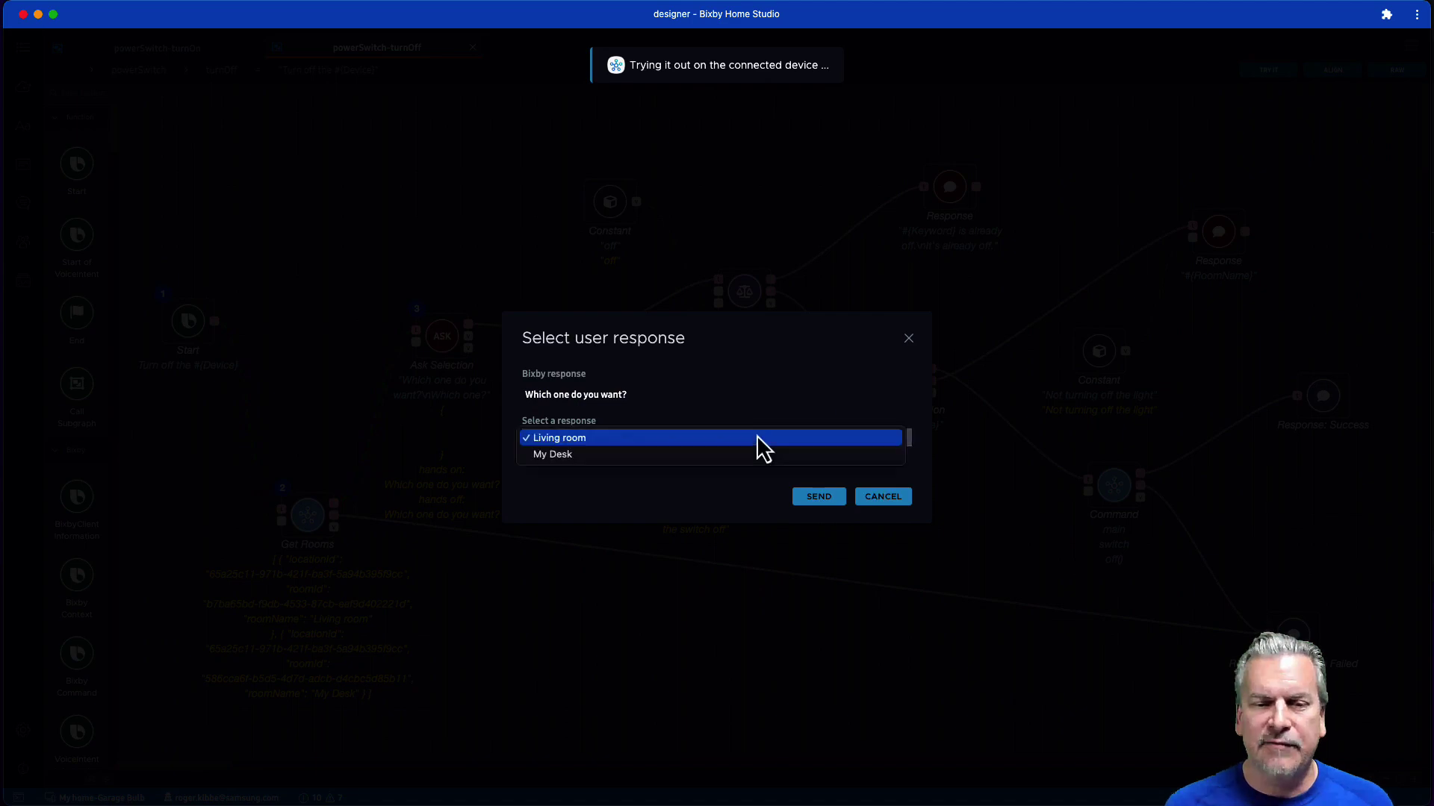
left_click(639, 456)
left_click(815, 499)
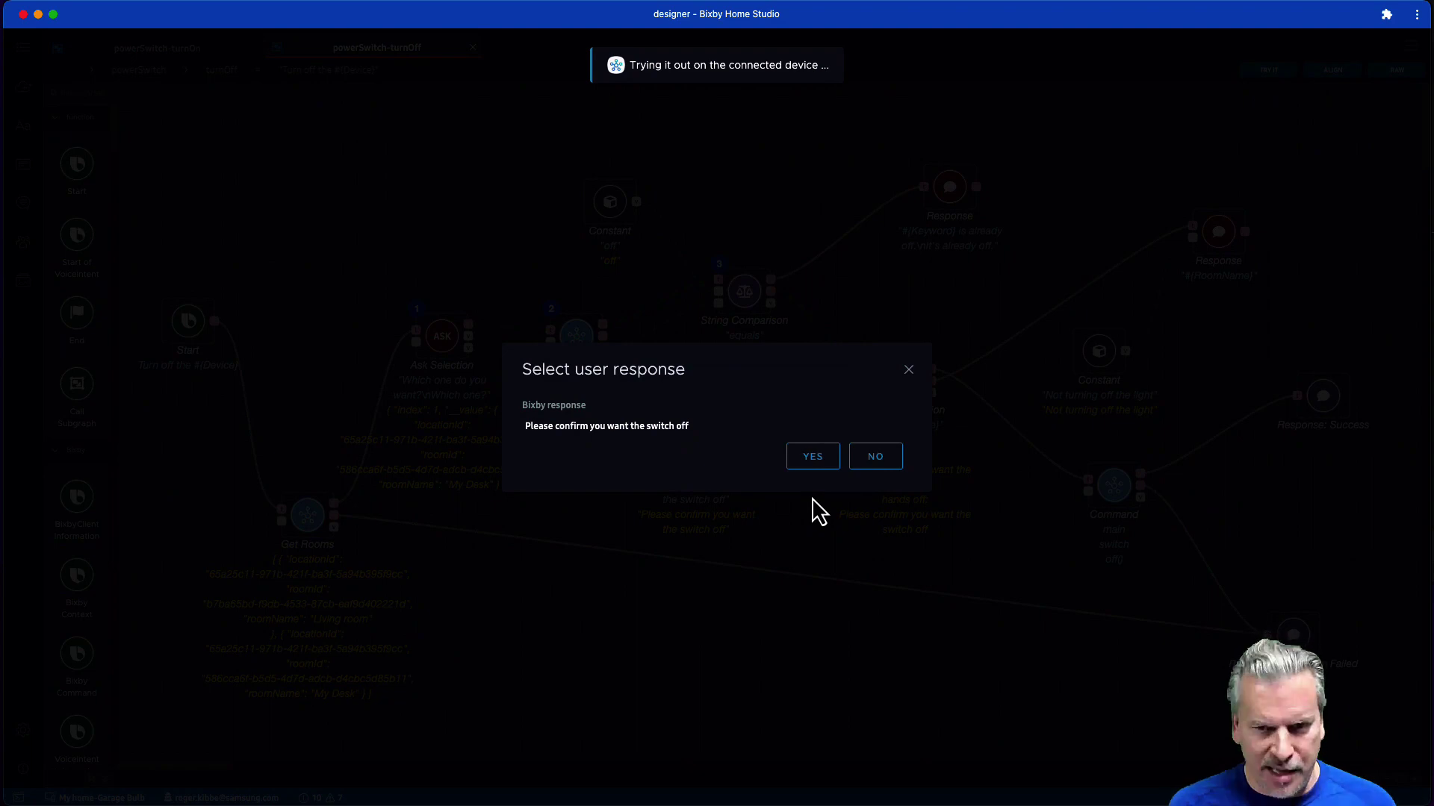
left_click(814, 457)
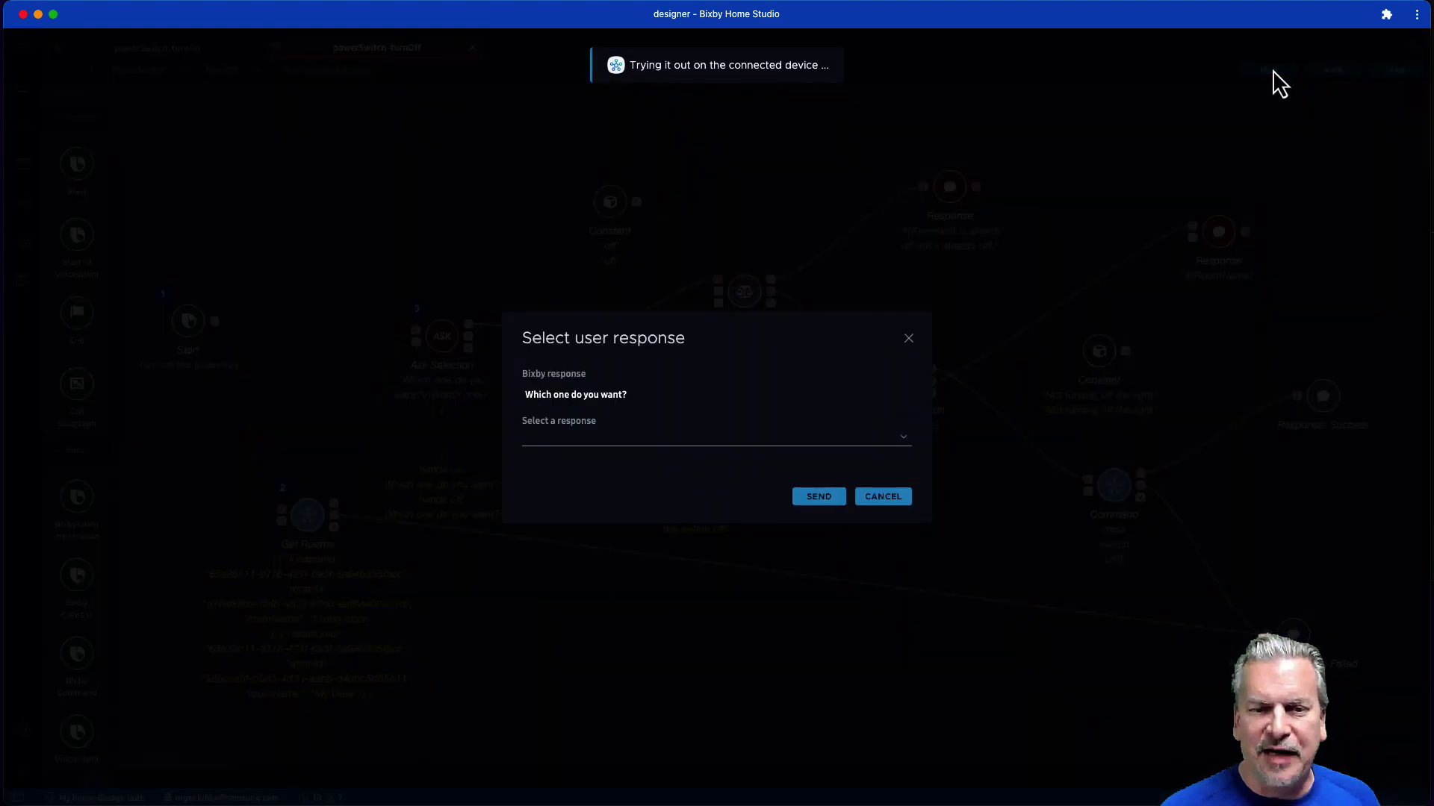
Step: Answer Living room and decline with NO so the flow replies 'Not turning off the light'
left_click(706, 441)
left_click(697, 442)
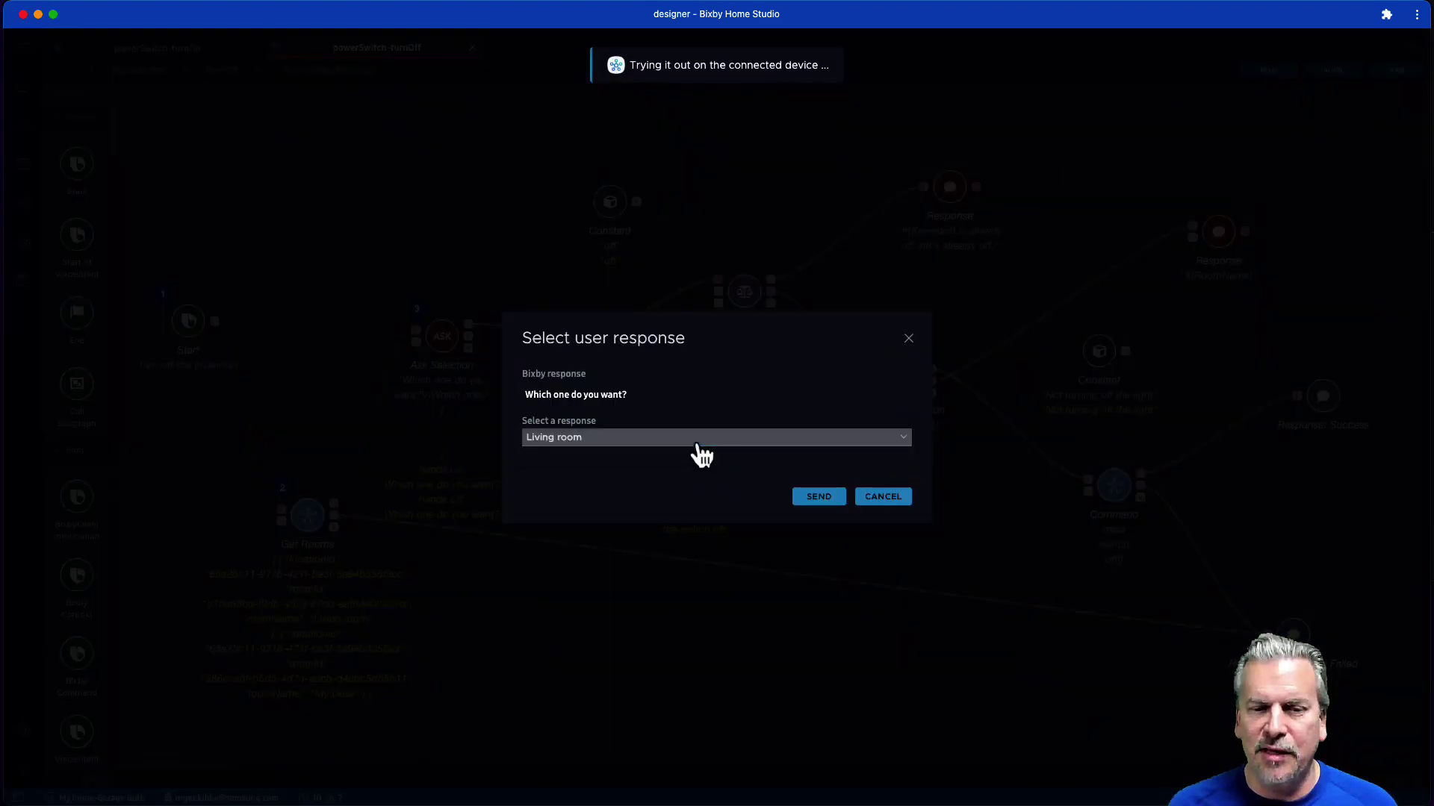
left_click(819, 498)
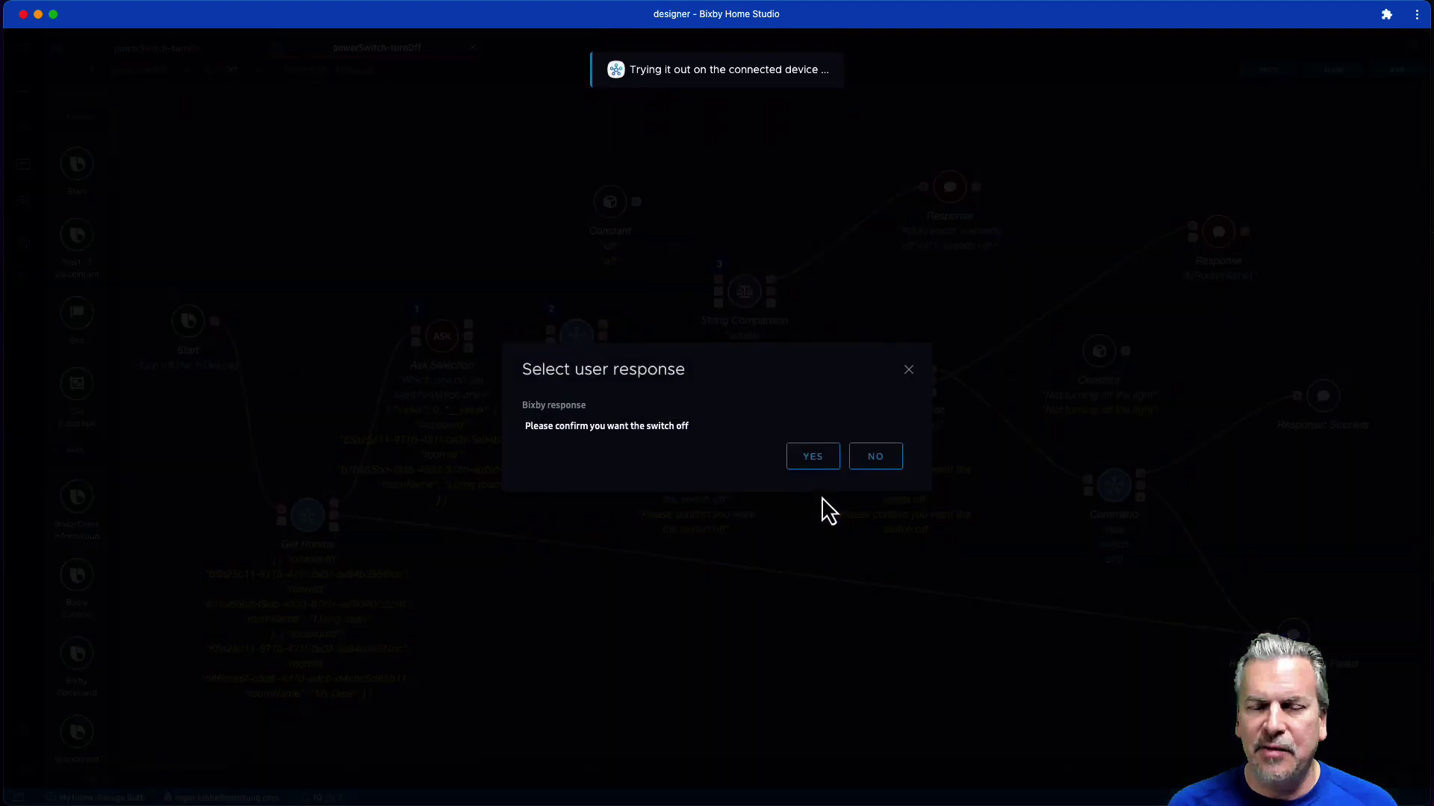
left_click(881, 466)
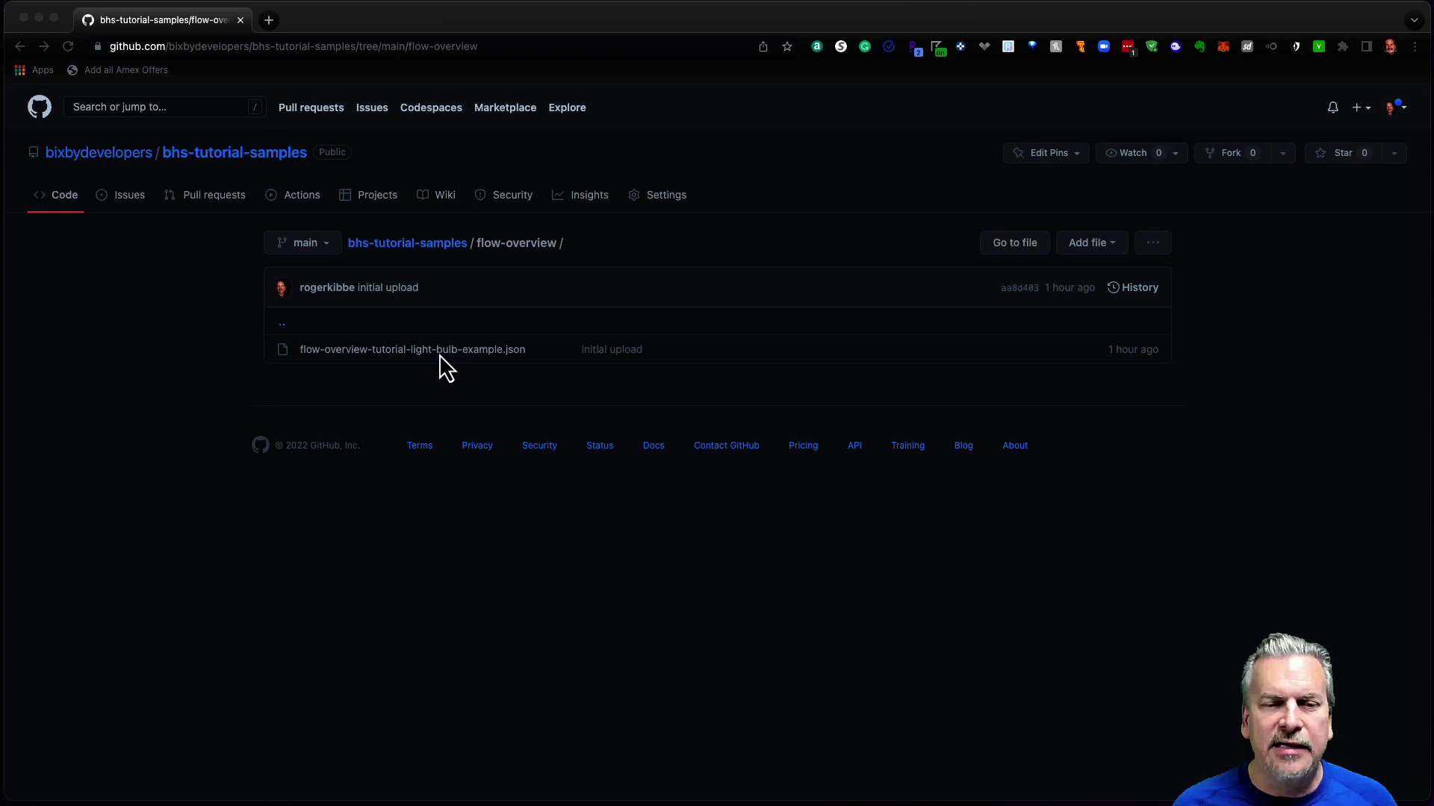
Step: Go up to the bhs-tutorial-samples repository page and scroll through its Bixby Home Studio Tutorials README
left_click(433, 248)
left_click(433, 248)
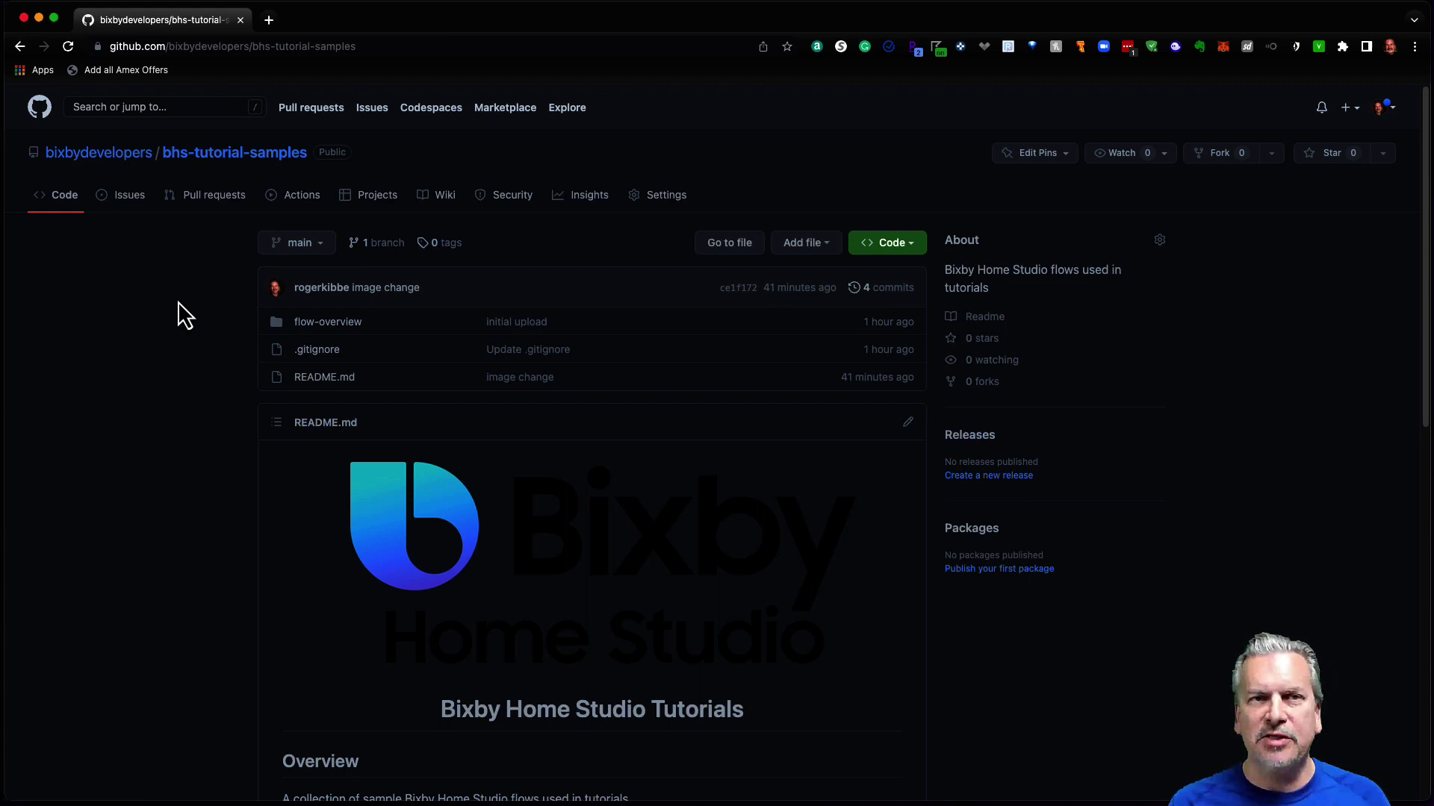
scroll(178, 302, "down", 3)
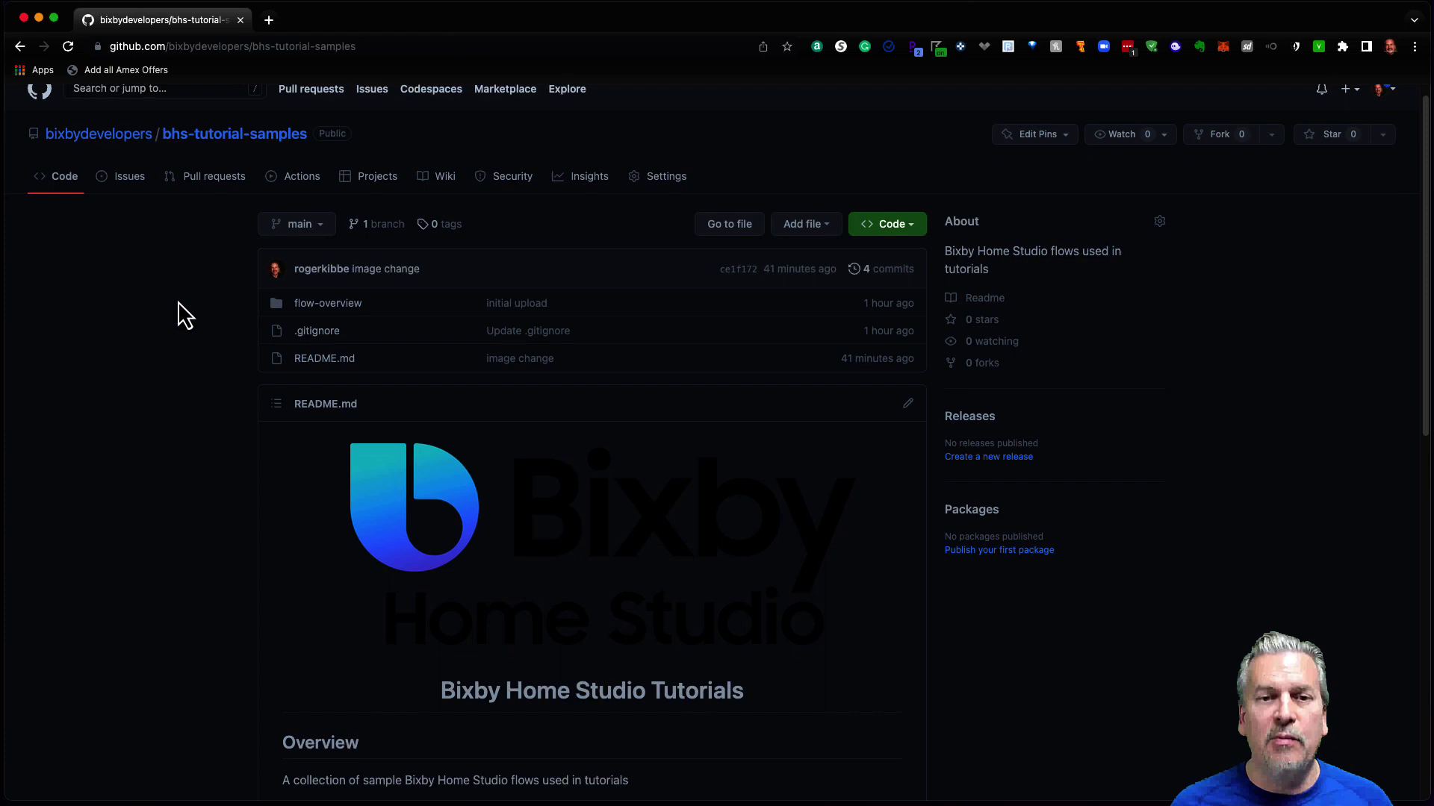
scroll(181, 297, "down", 2)
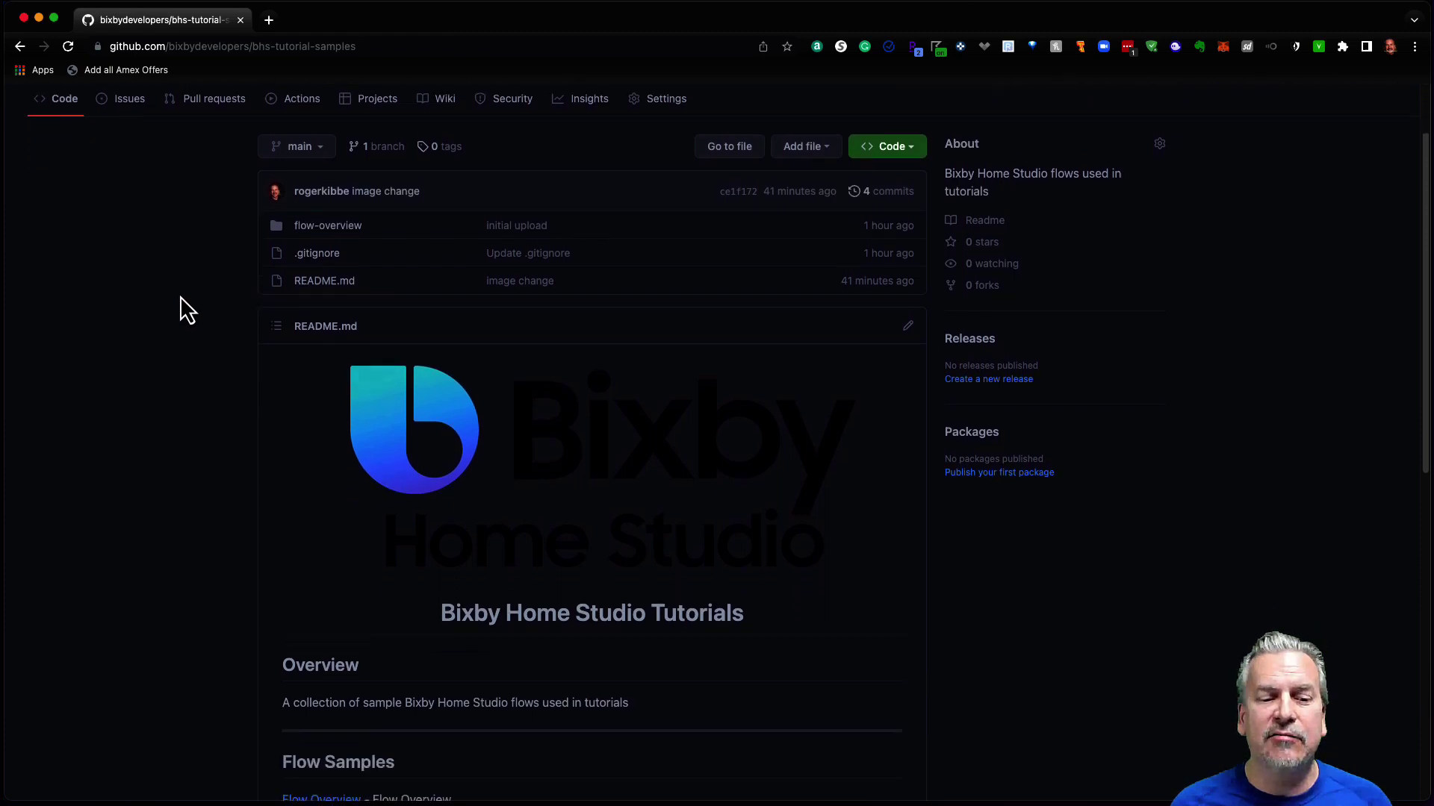
scroll(181, 297, "up", 5)
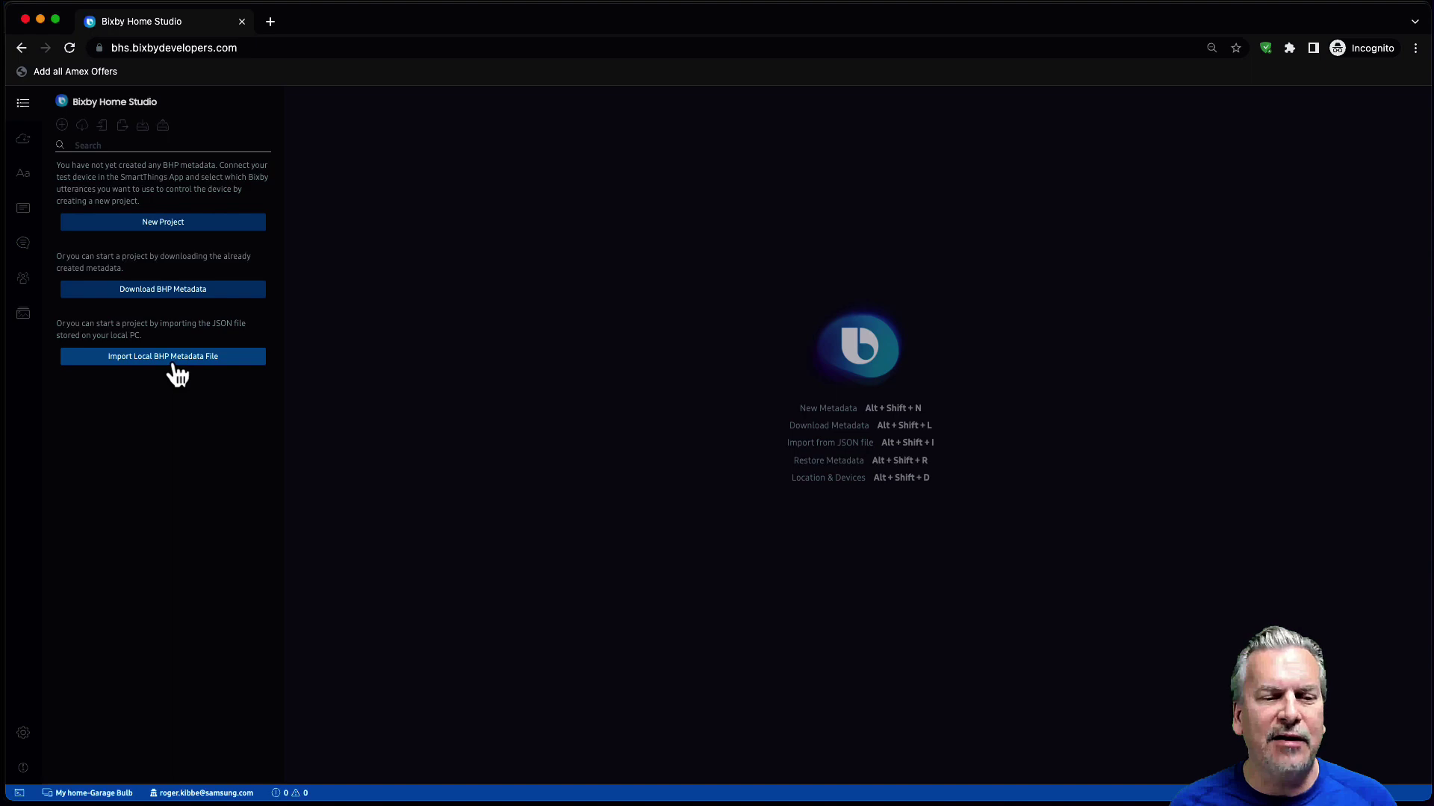
Step: Import Downloads/bhs-tutorial-samples/flow-overview/flow-overview-tutorial-light-bulb-example.json and open the powerSwitch-turnOff Graph
left_click(176, 366)
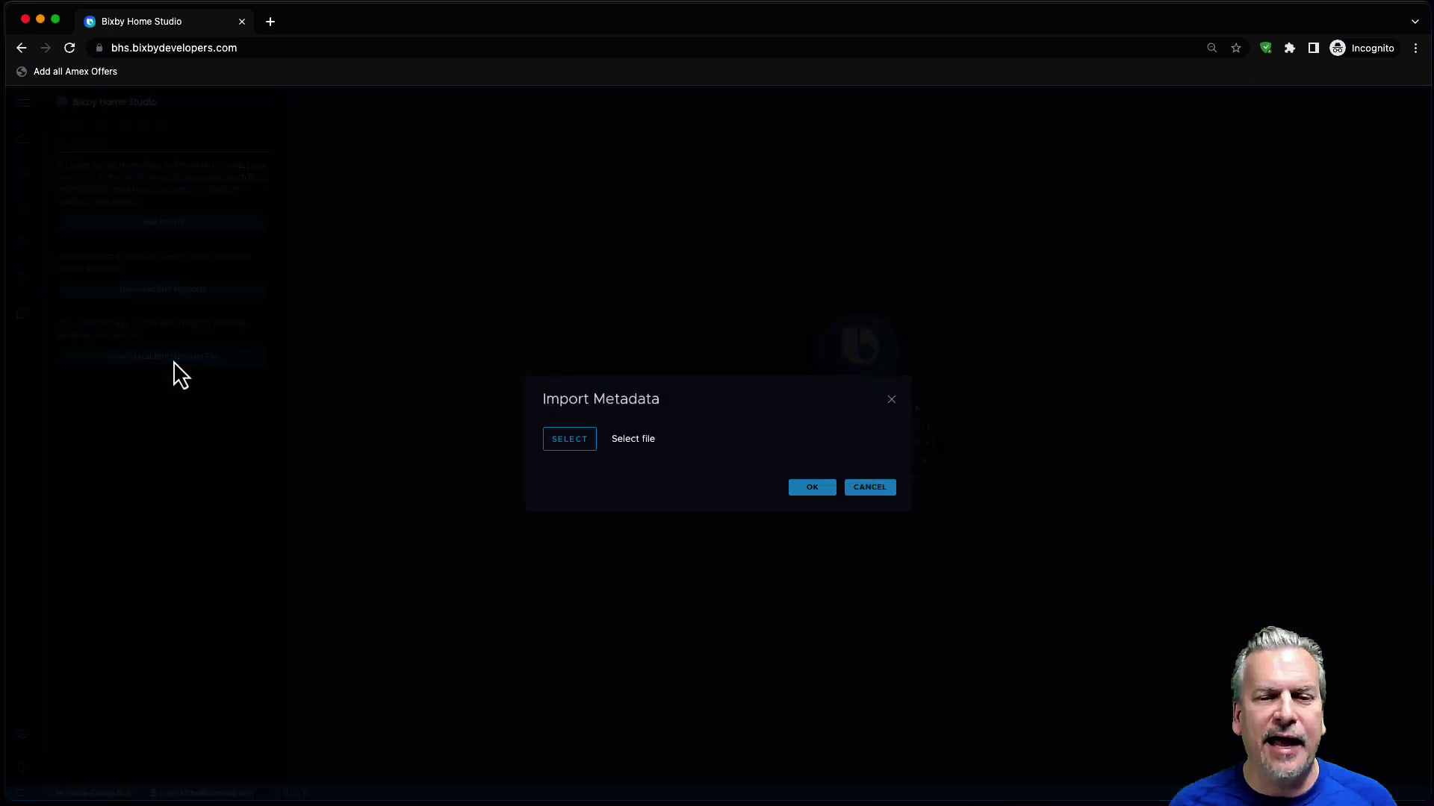
left_click(575, 445)
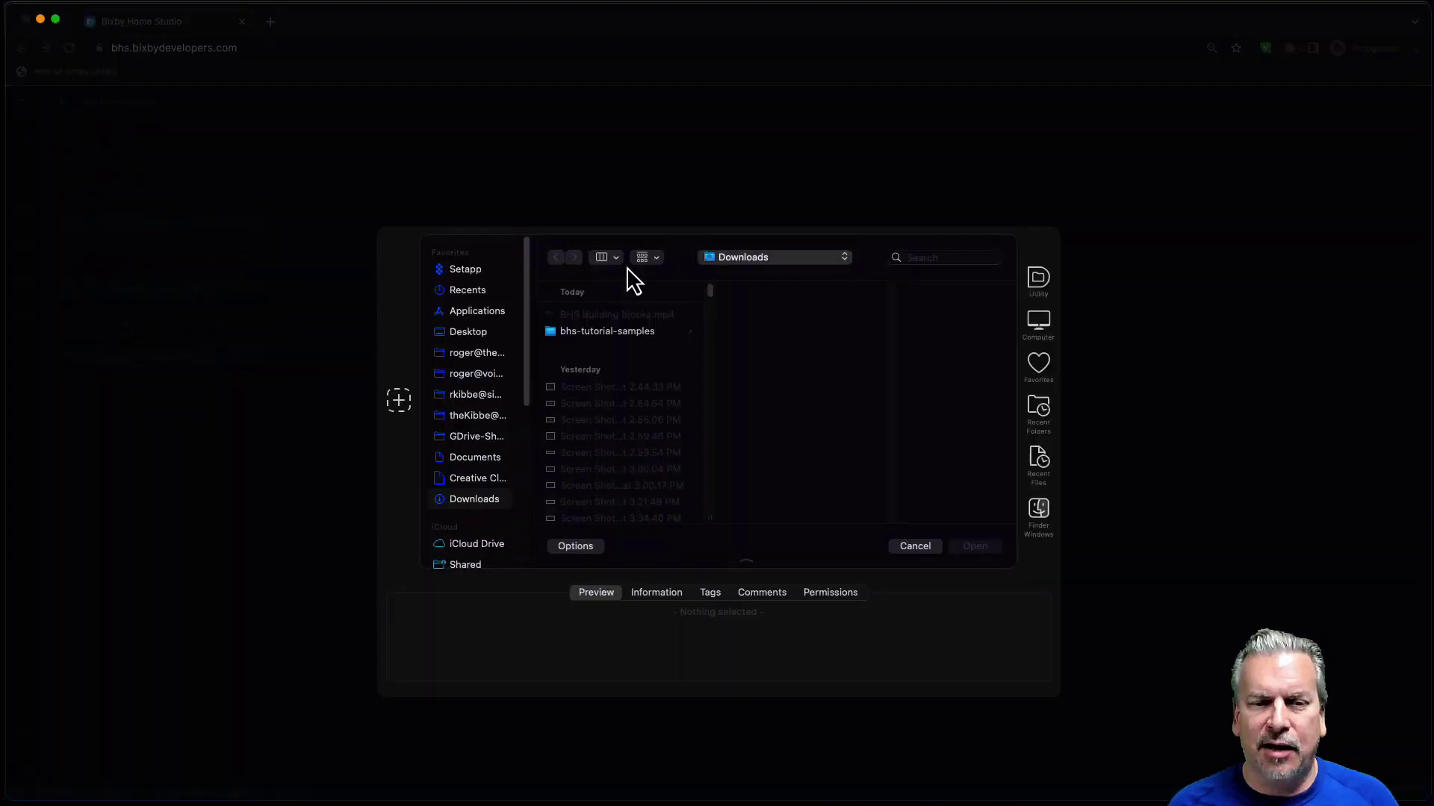
left_click(632, 331)
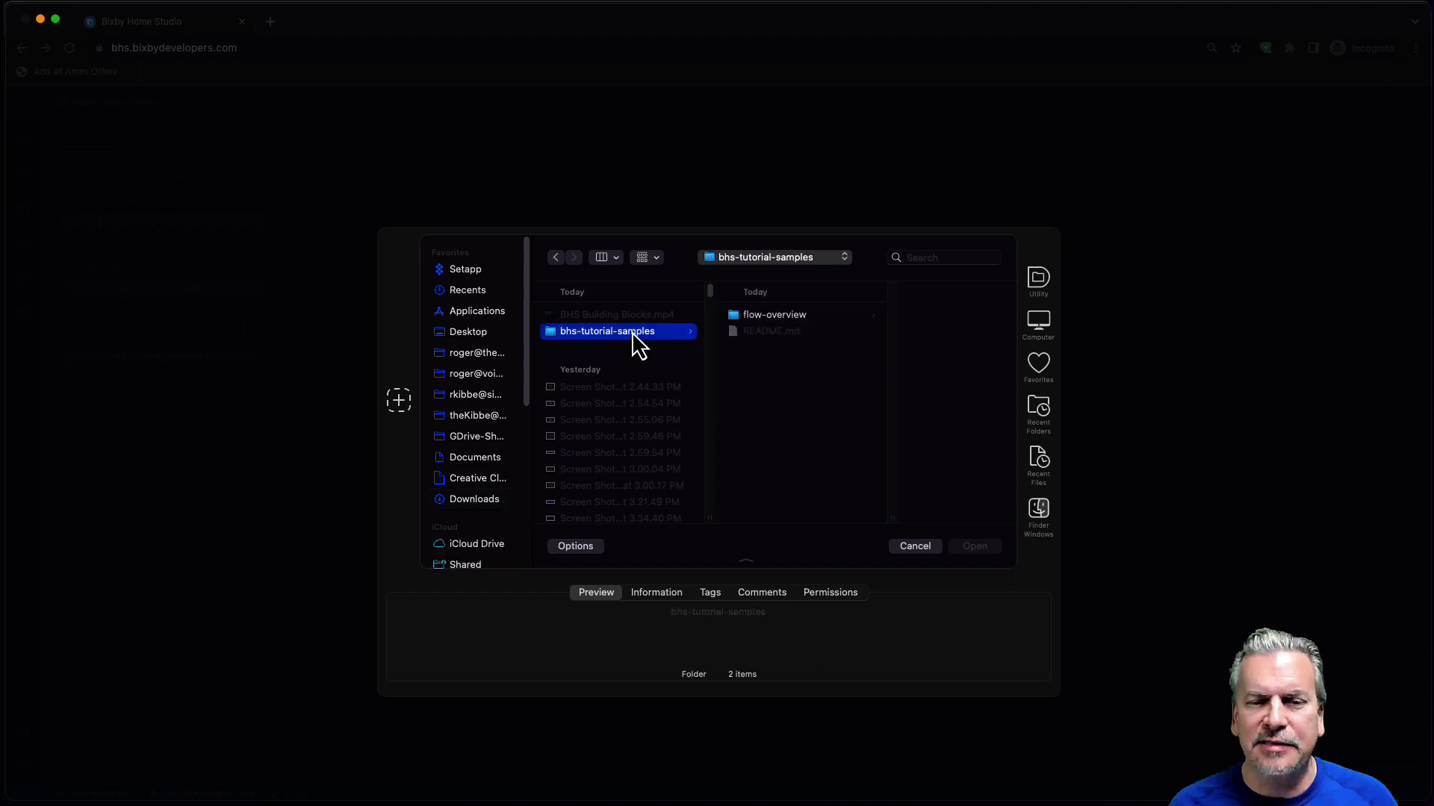
left_click(802, 317)
left_click(911, 316)
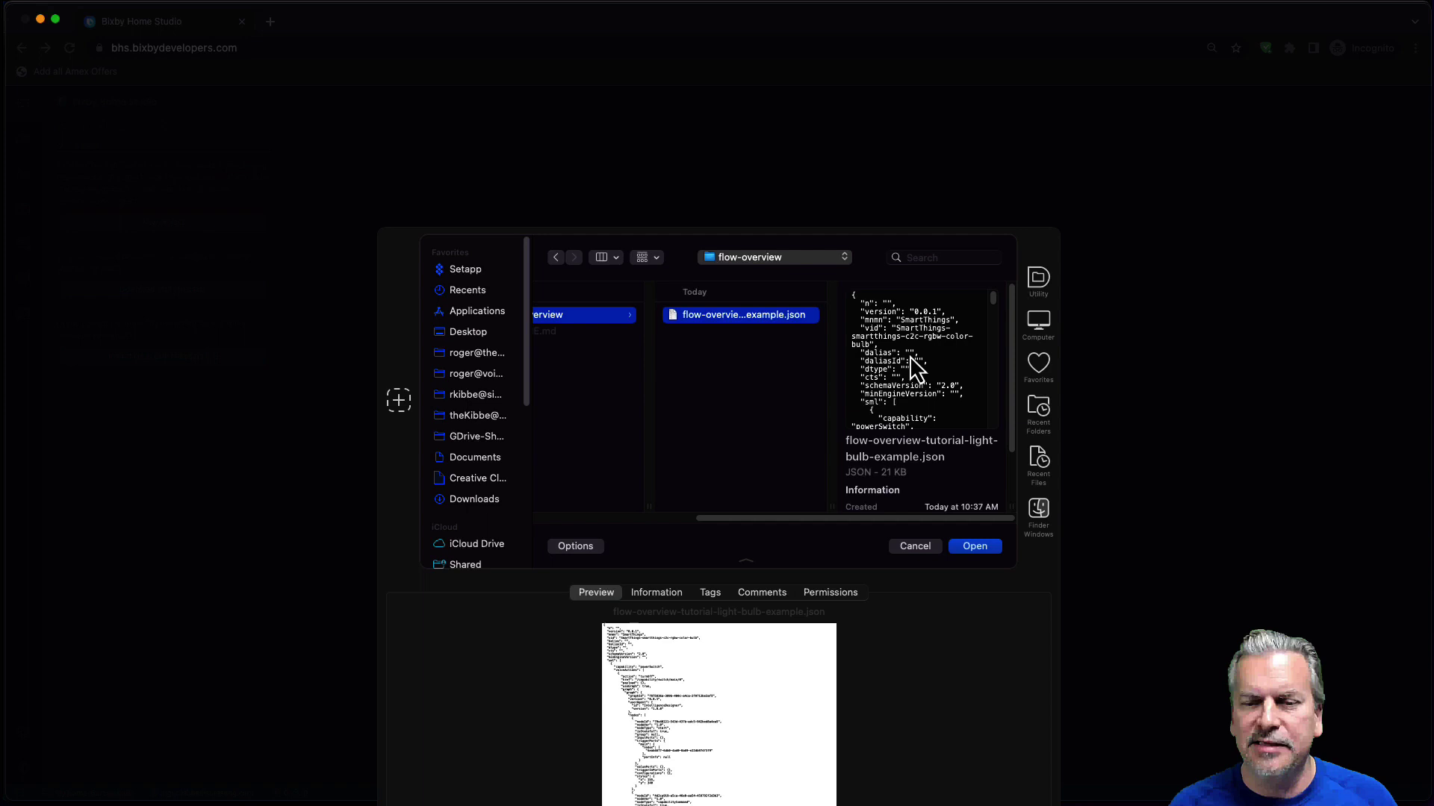
left_click(974, 547)
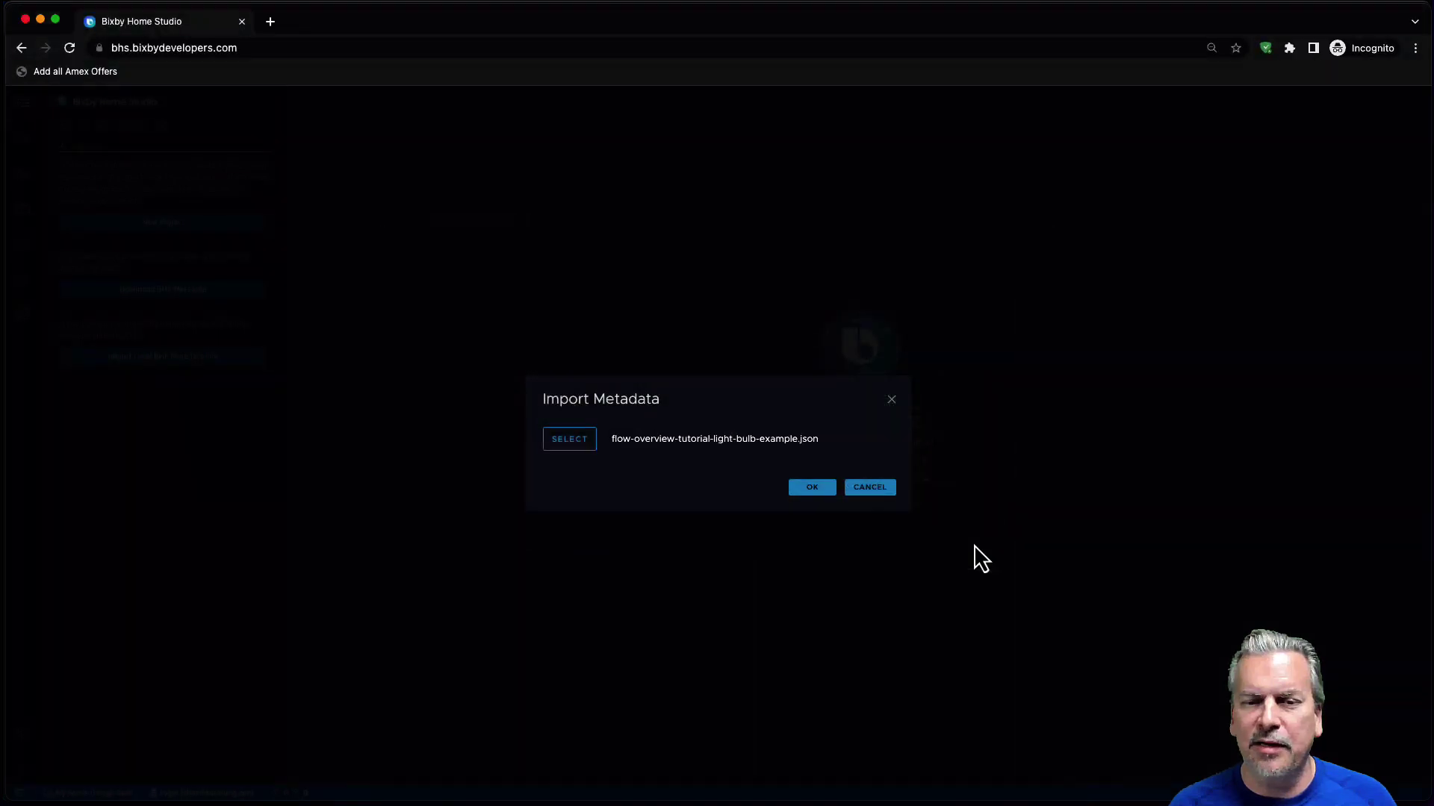
left_click(801, 488)
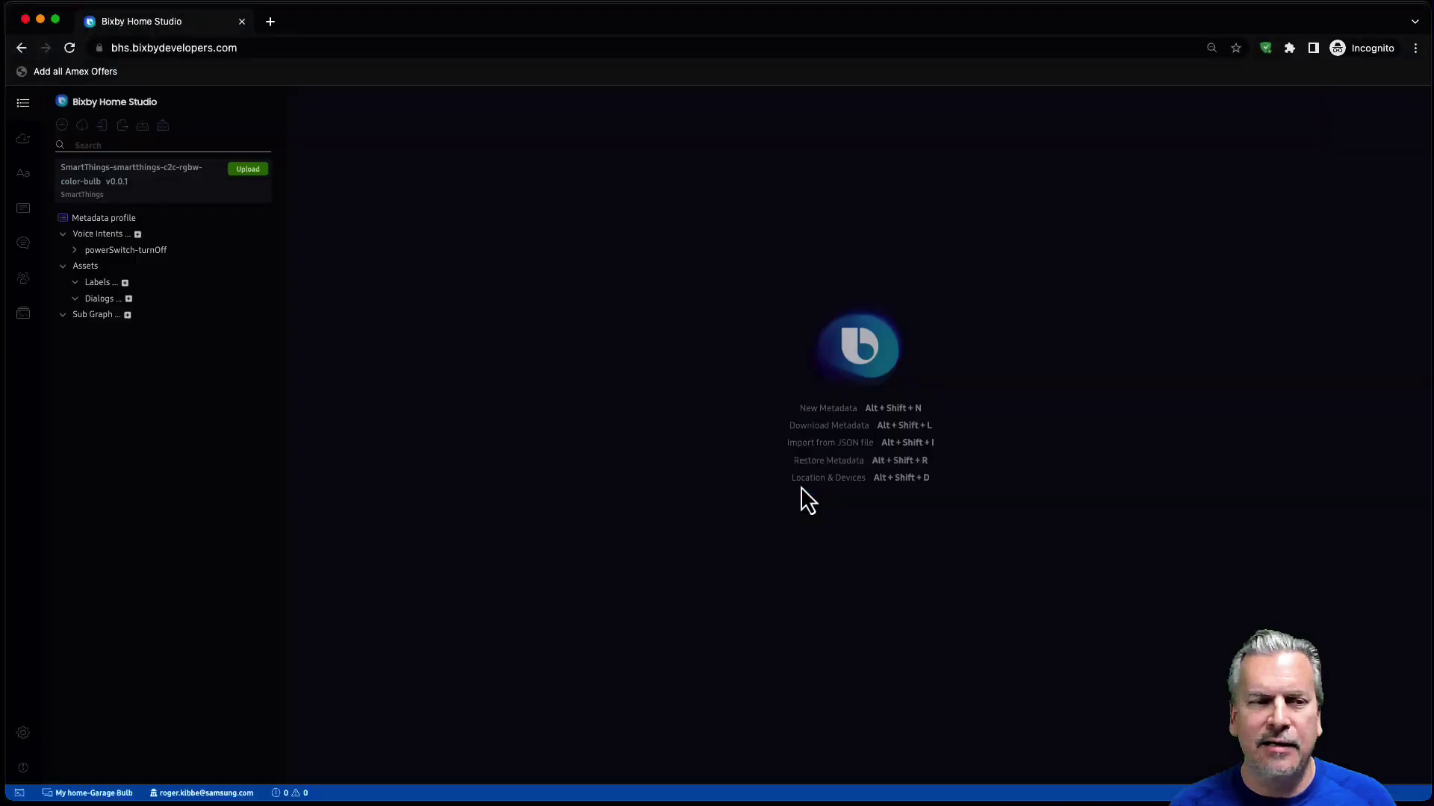
left_click(74, 252)
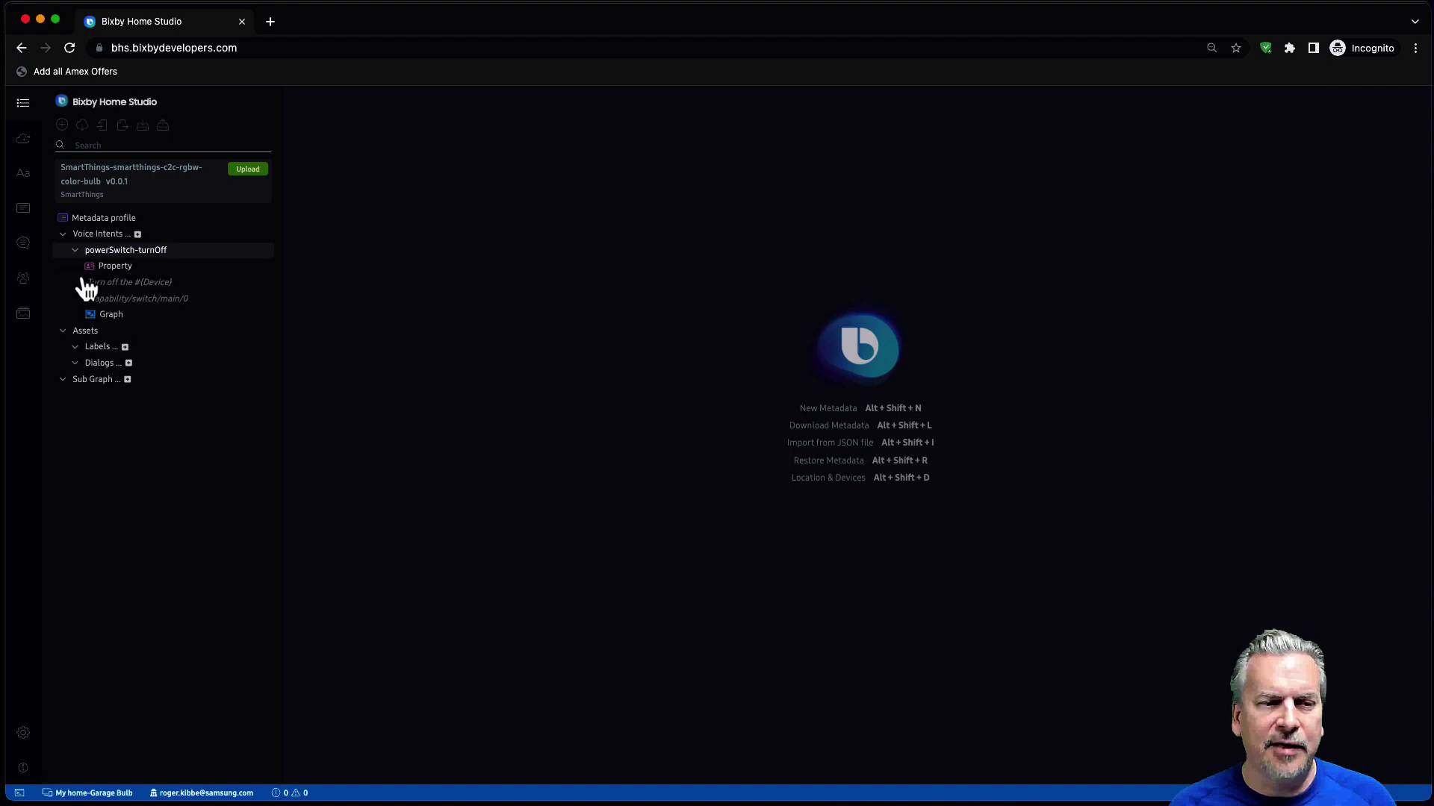
left_click(109, 317)
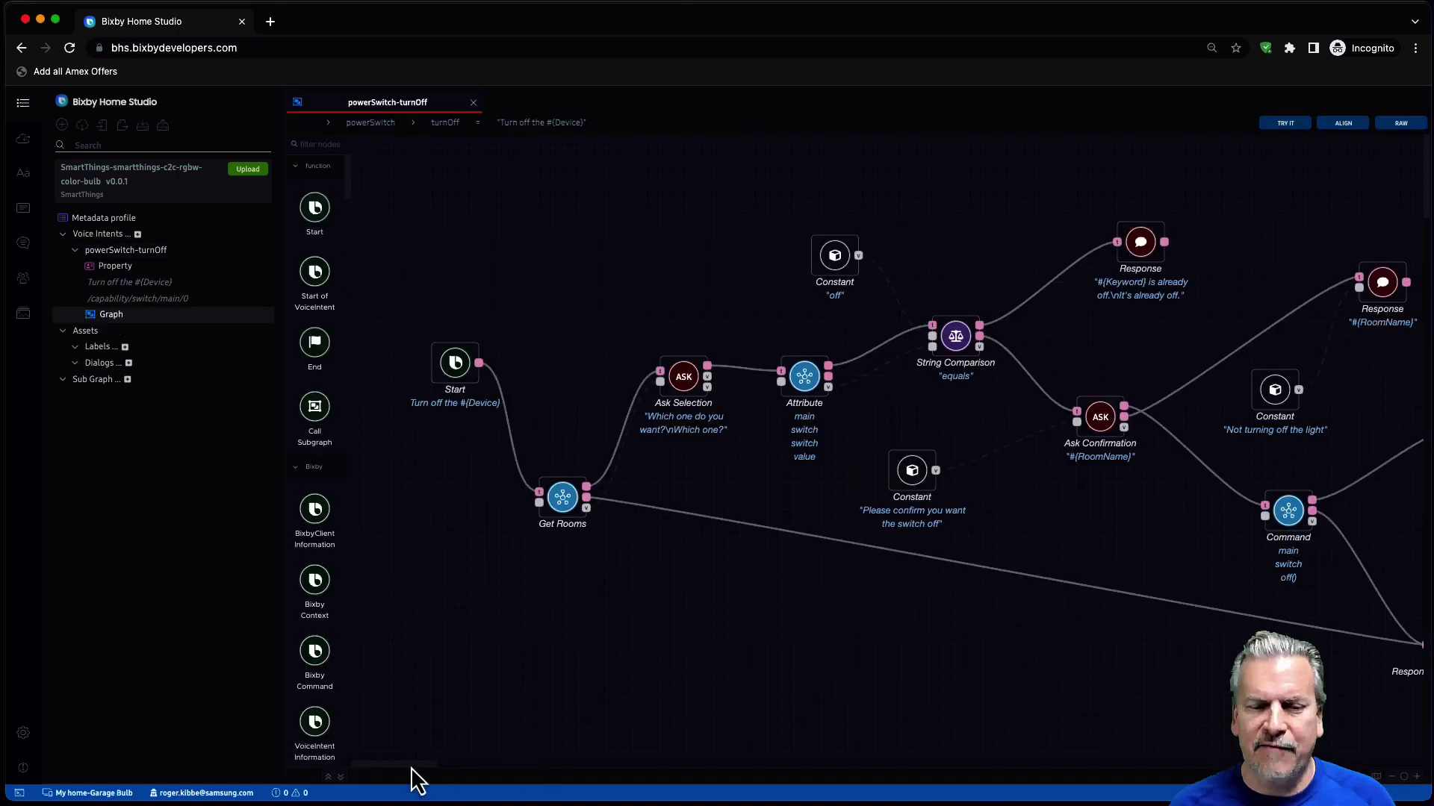
Step: Pan the powerSwitch-turnOff graph canvas right and back left
scroll(416, 780, "right", 10)
scroll(435, 778, "left", 8)
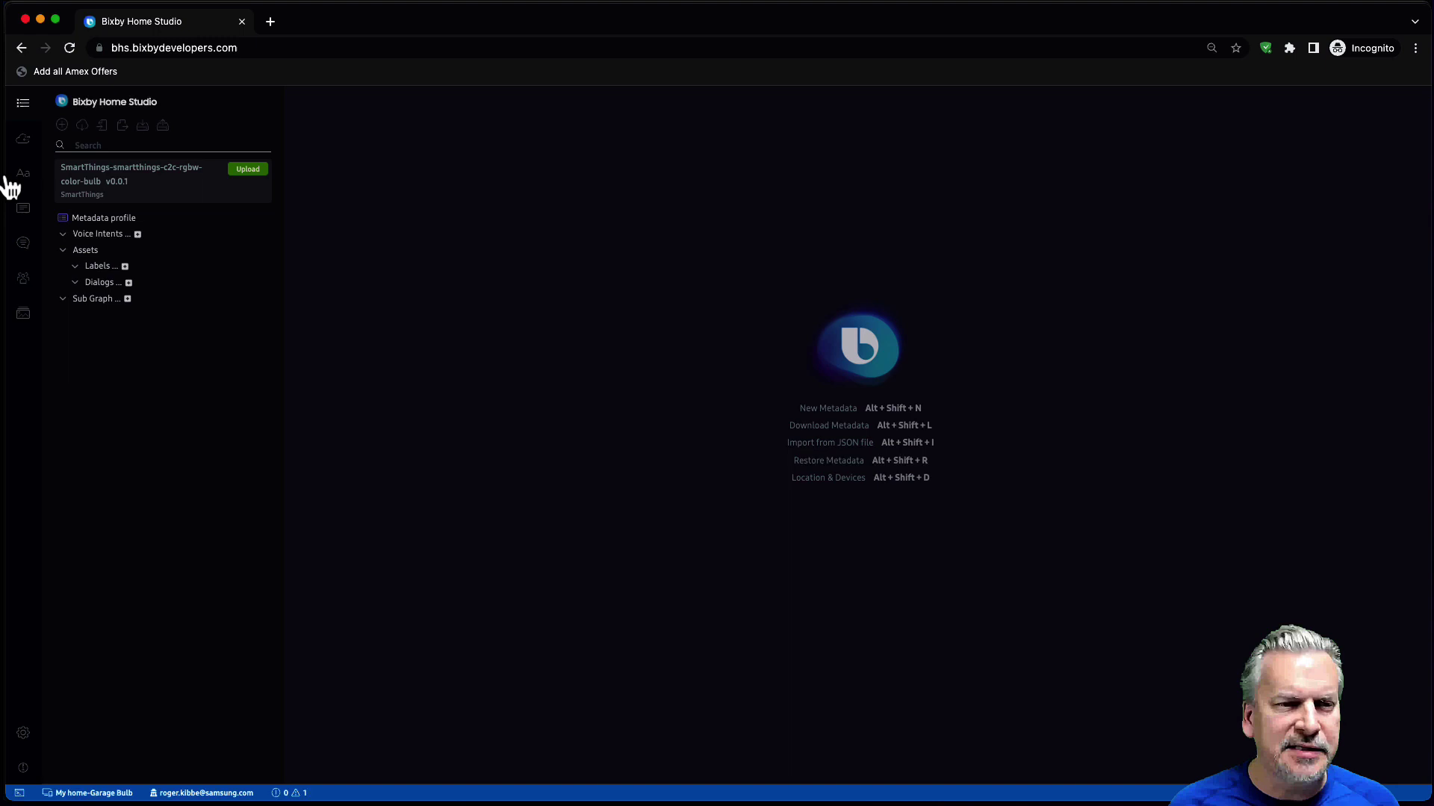
Step: Re-import flow-overview-tutorial-light-bulb-example.json from the toolbar, replacing the project, and reopen the powerSwitch-turnOff Graph
left_click(101, 129)
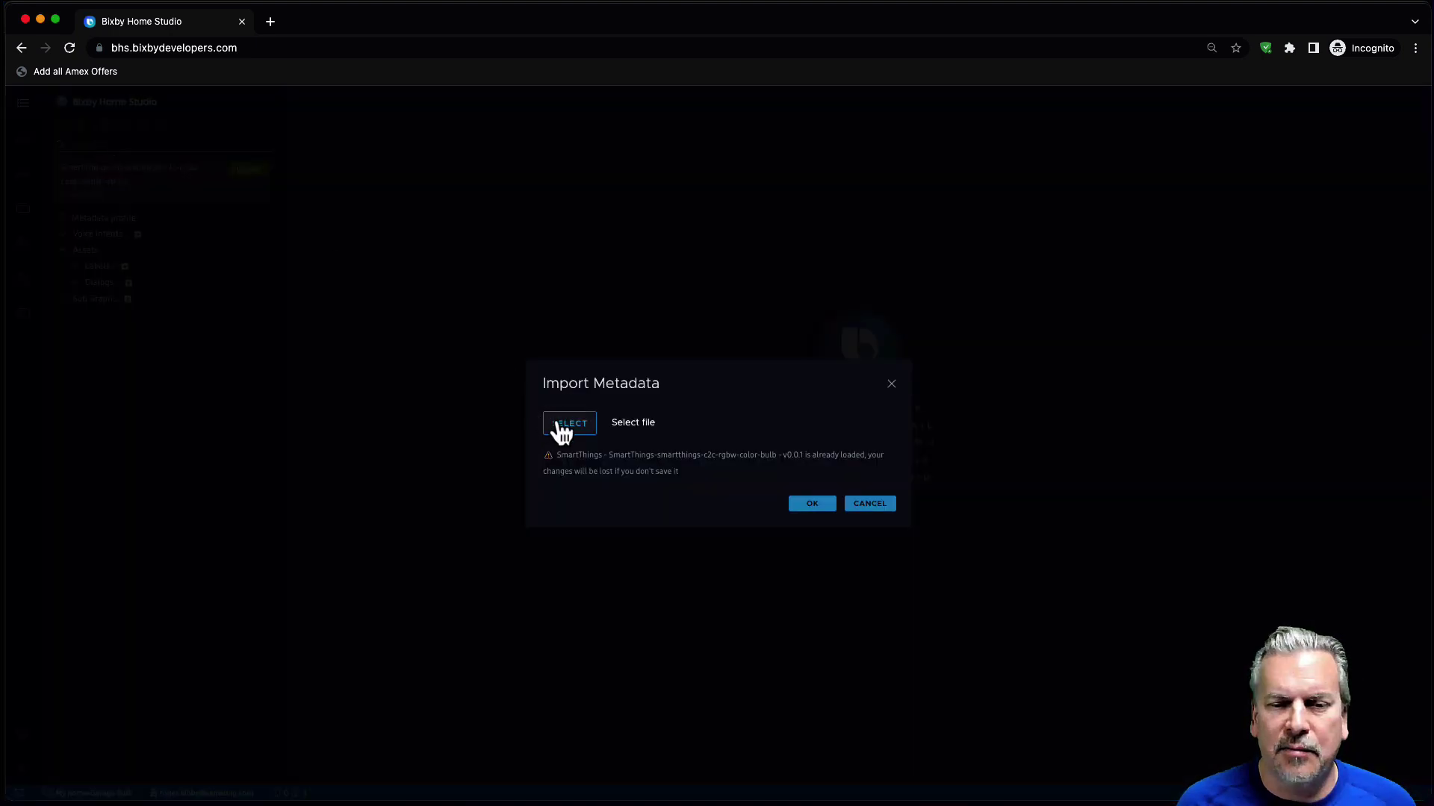
left_click(553, 424)
left_click(587, 316)
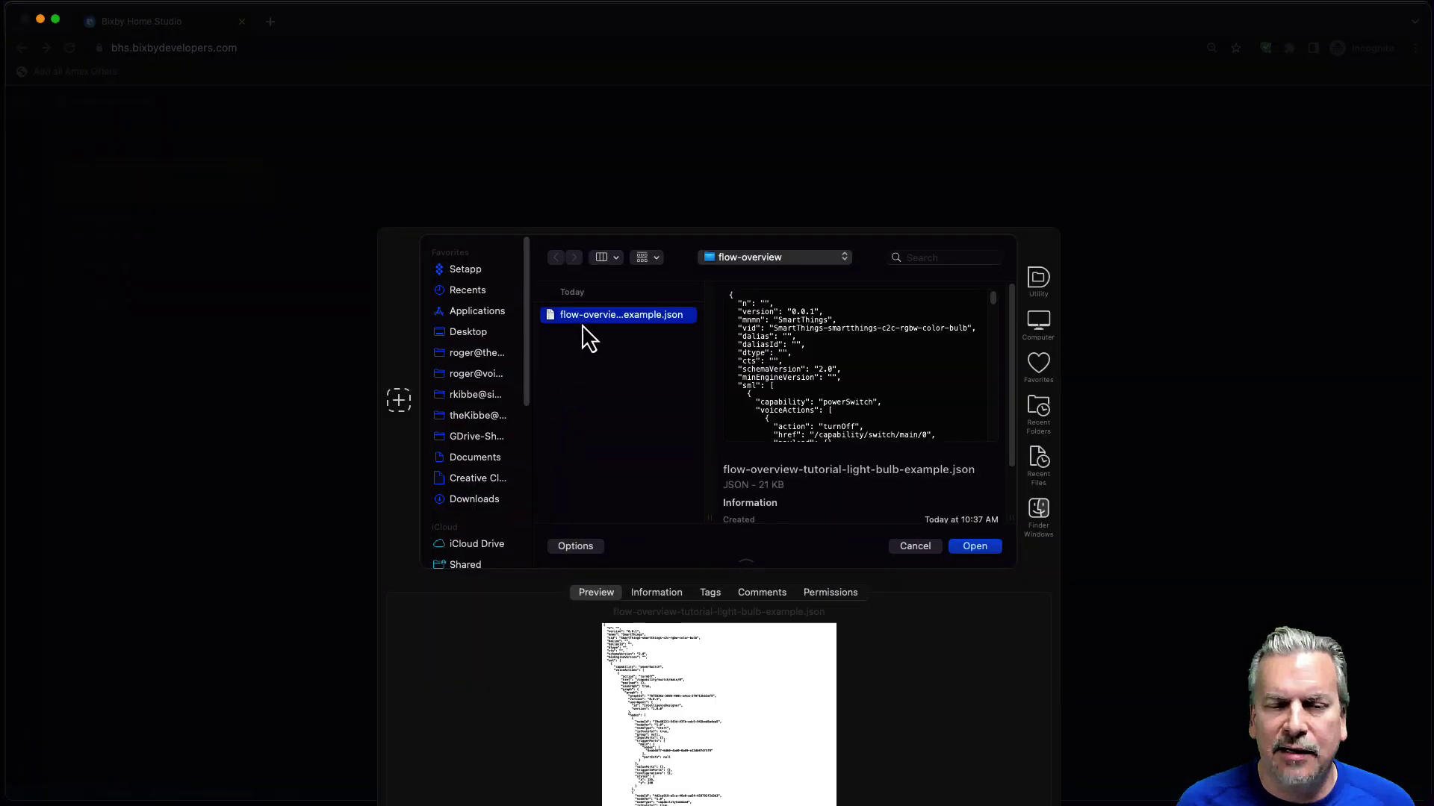
left_click(976, 548)
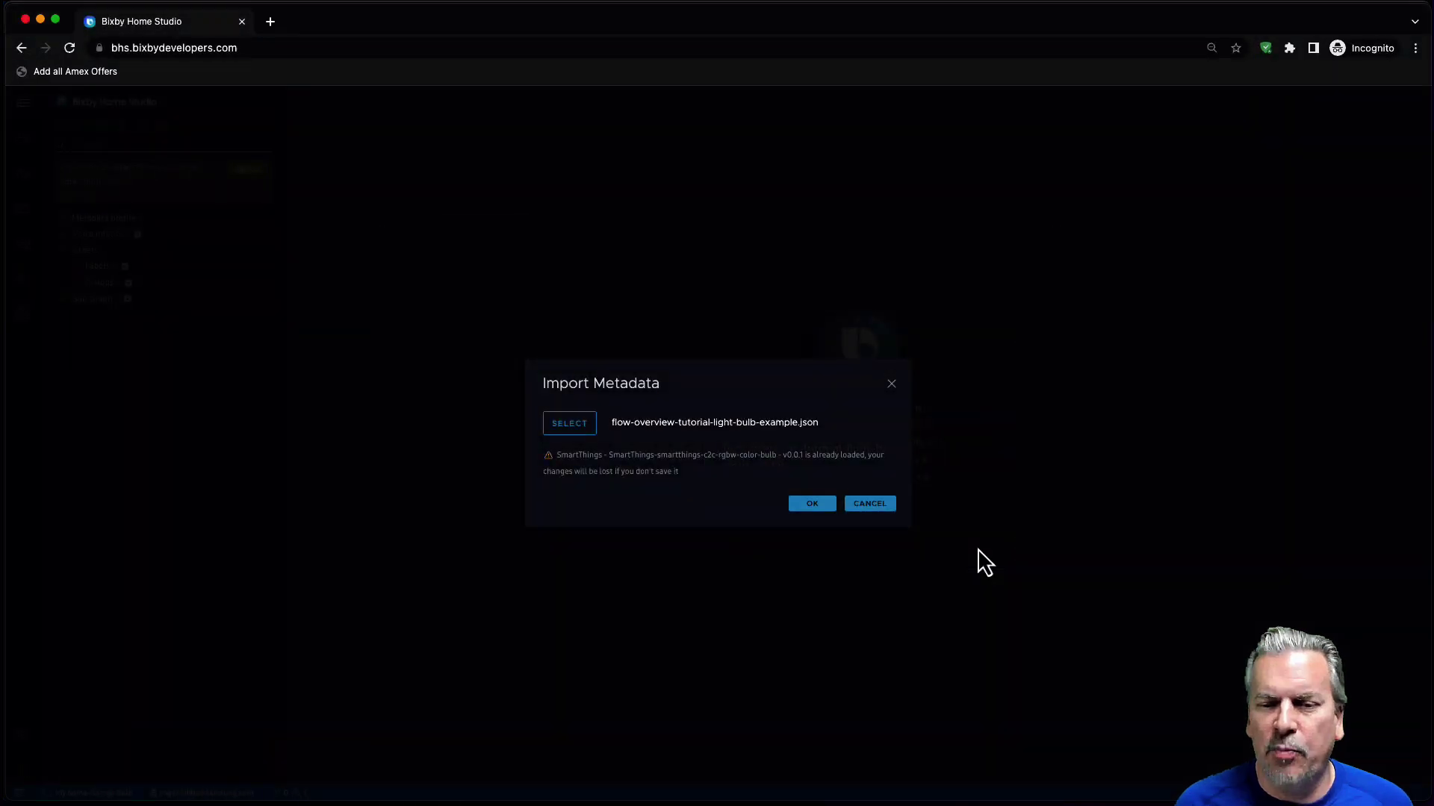
left_click(808, 503)
left_click(74, 251)
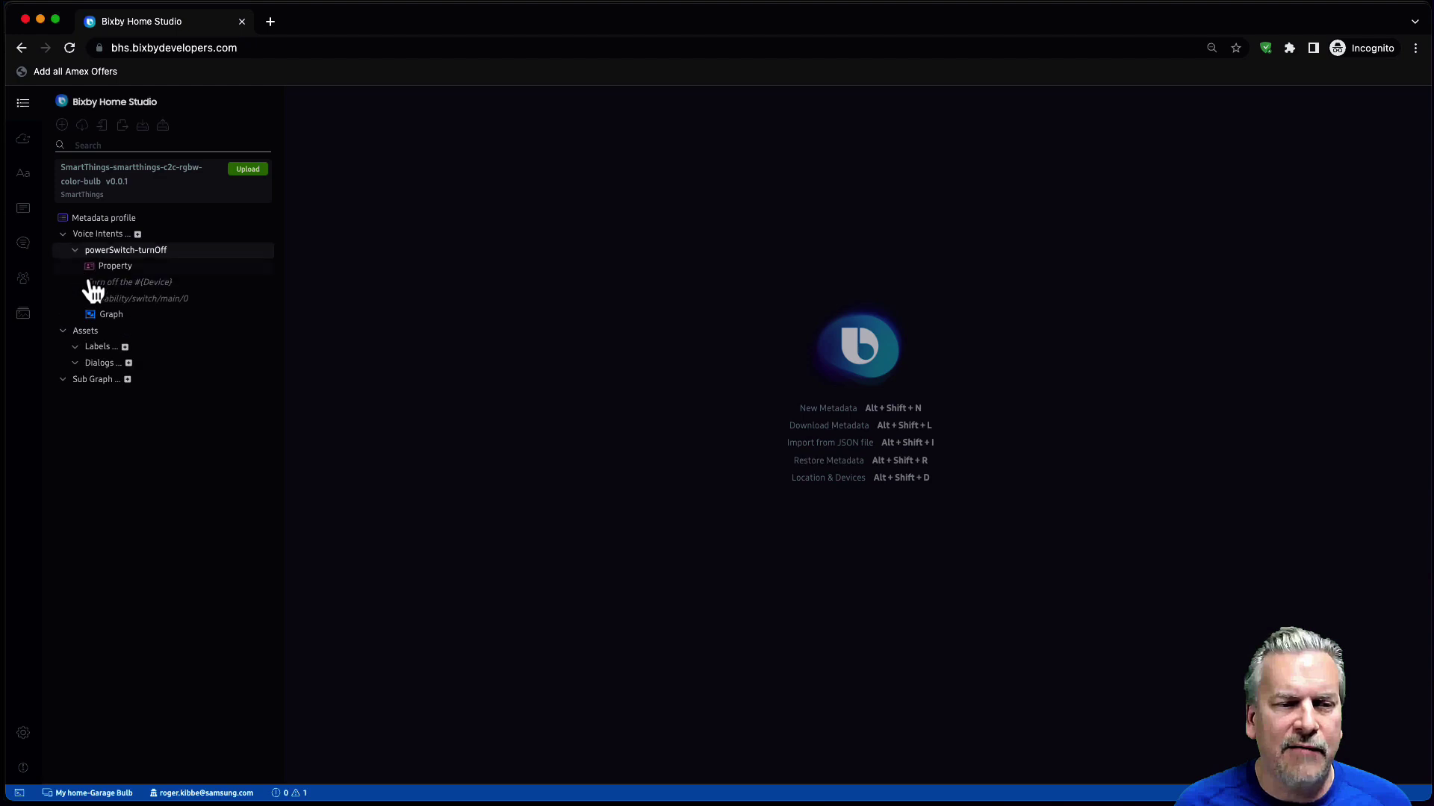
left_click(109, 316)
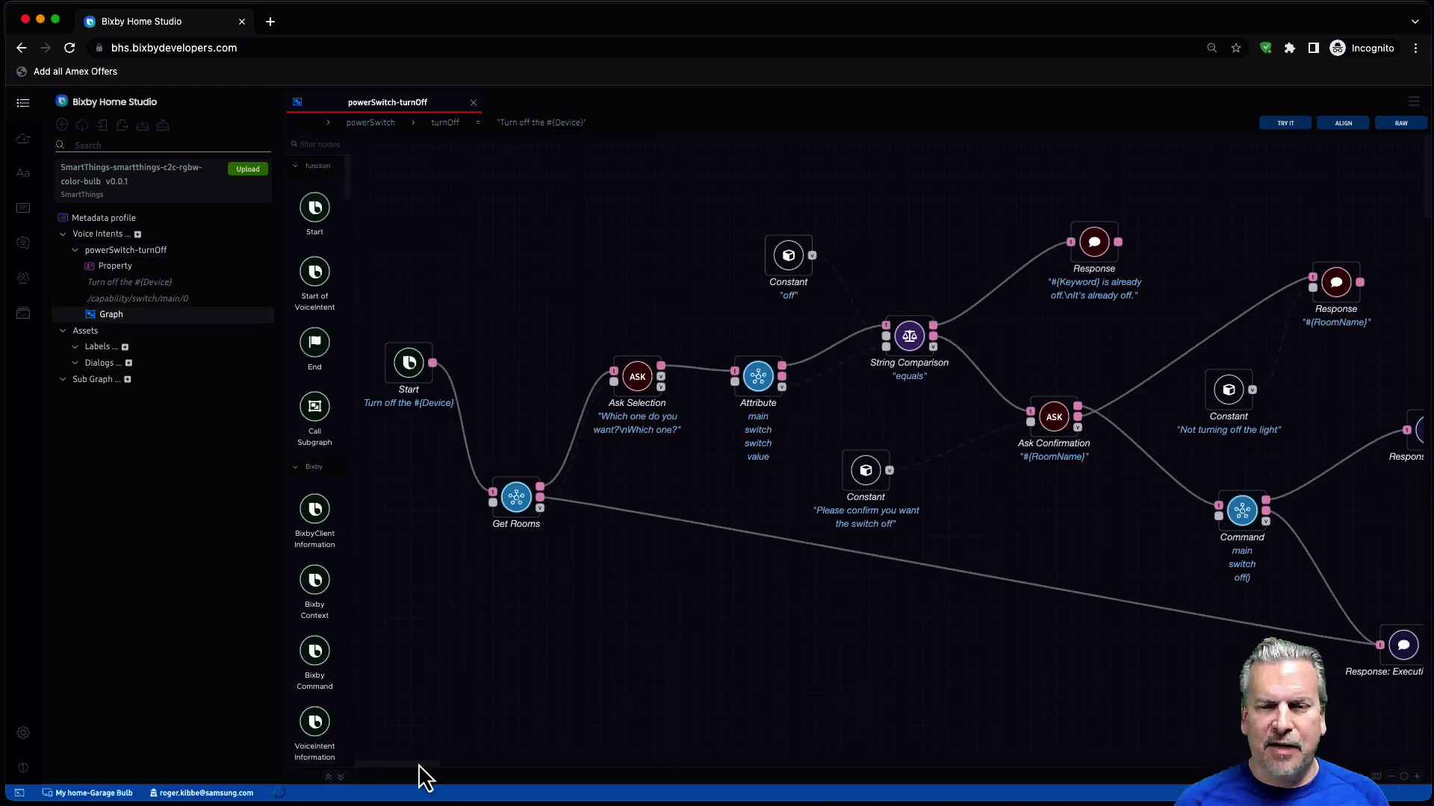
scroll(418, 764, "right", 5)
scroll(445, 763, "left", 6)
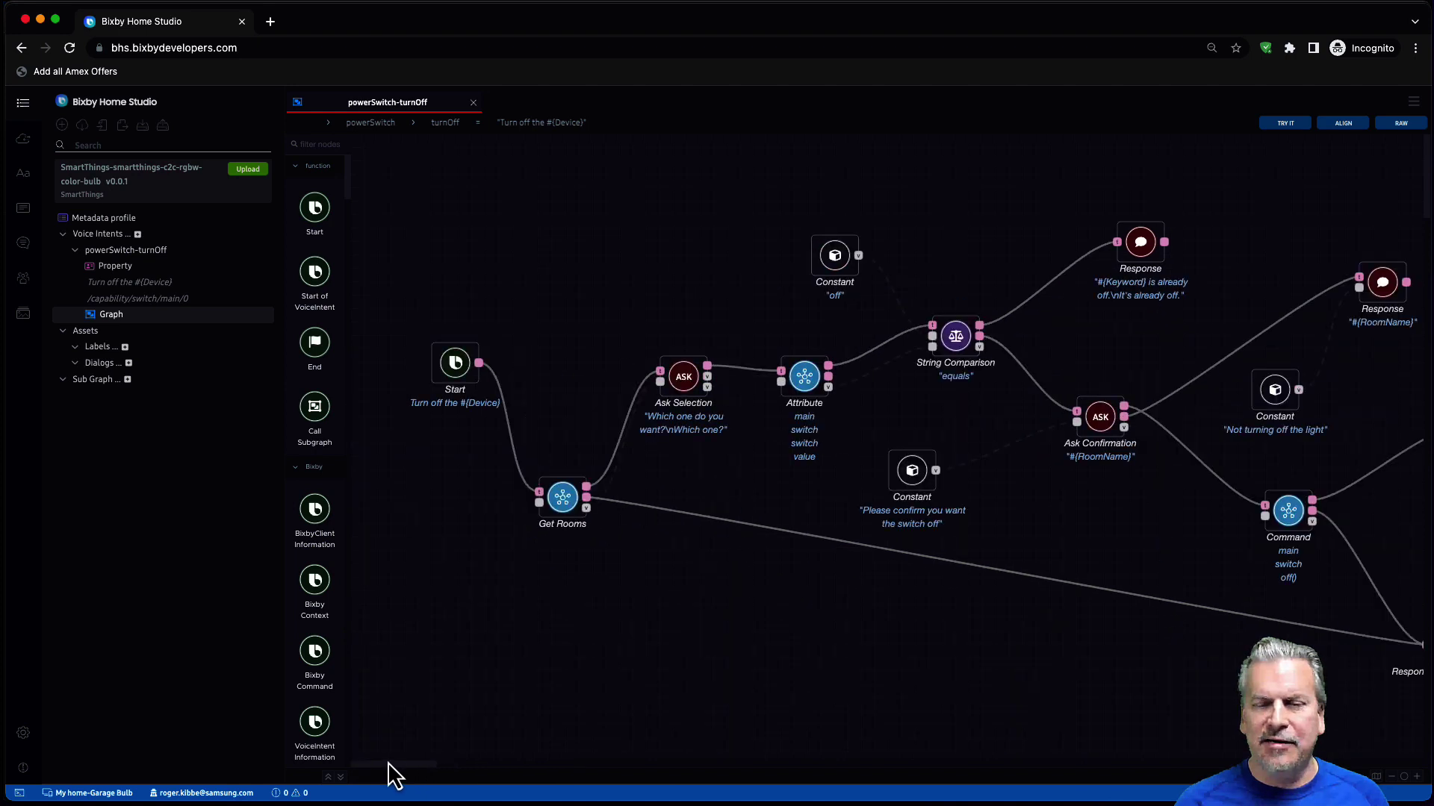